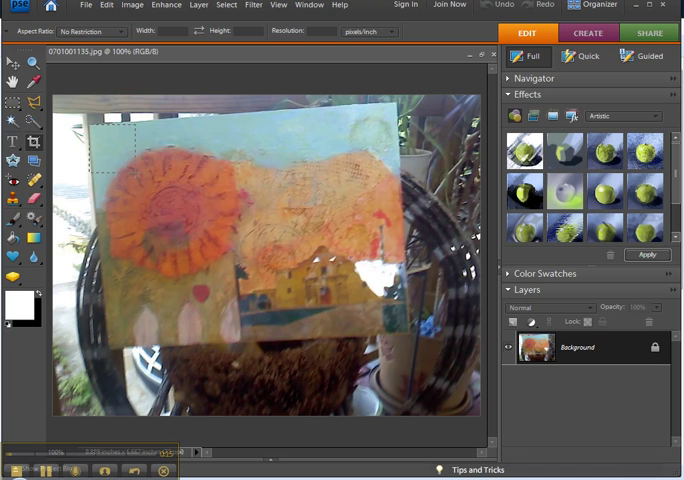
# Draw a crop marquee over the painting and begin tilting it to match the painting's slant
pyautogui.moveTo(150, 185); pyautogui.dragTo(420, 372)
pyautogui.moveTo(417, 330); pyautogui.dragTo(420, 372)
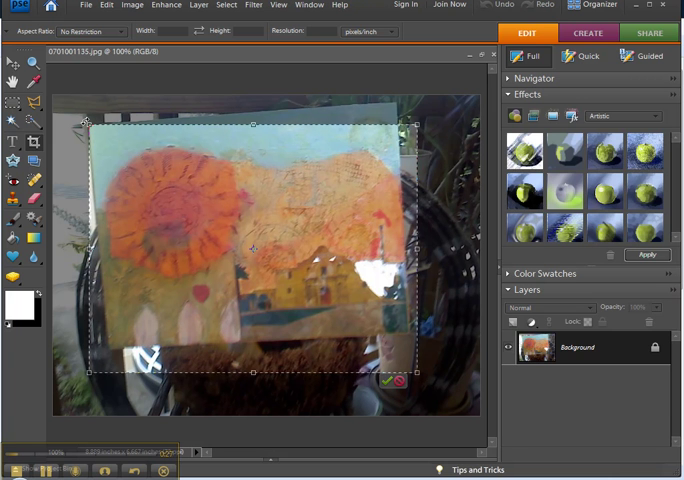
pyautogui.moveTo(86, 121); pyautogui.dragTo(80, 133)
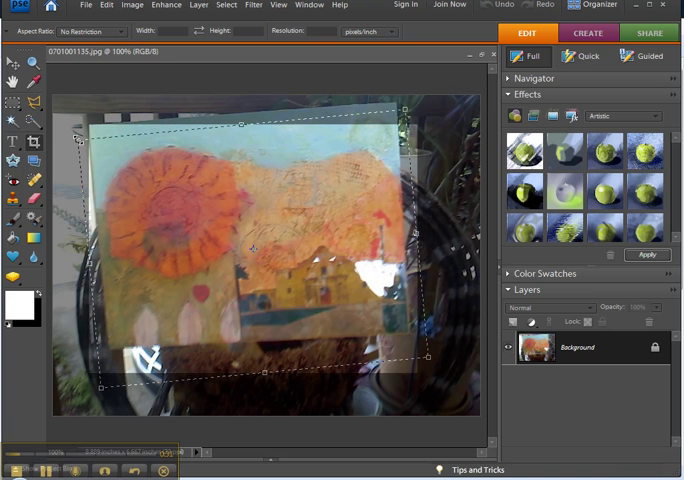
# Rotate the crop marquee a bit more, then pull its top and bottom edges to the painting
pyautogui.moveTo(80, 133); pyautogui.dragTo(78, 138)
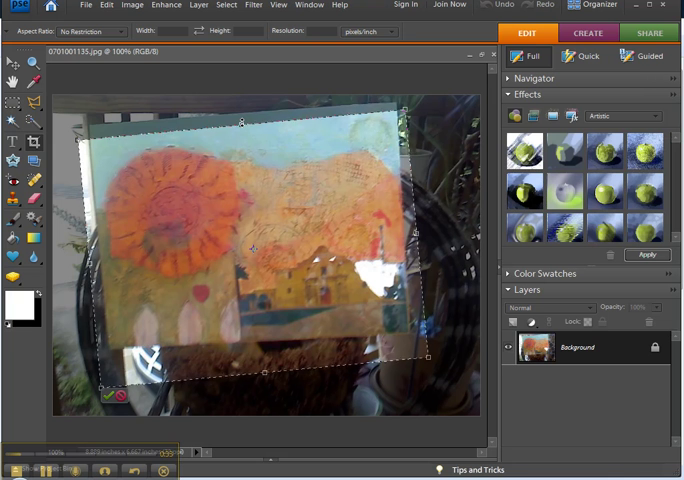
pyautogui.moveTo(241, 125); pyautogui.dragTo(244, 106)
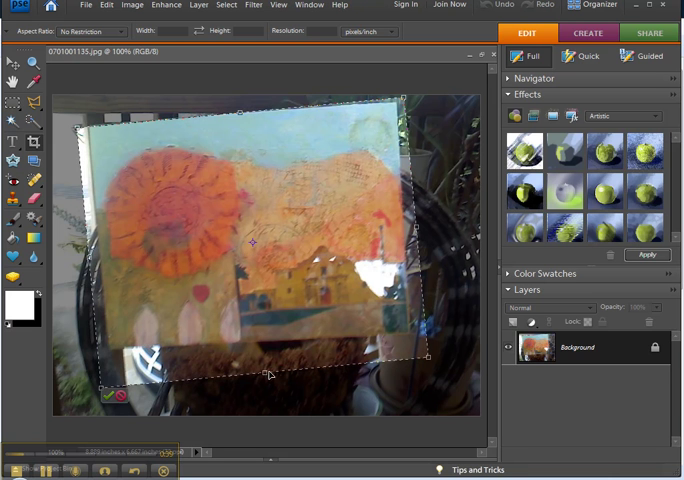
pyautogui.moveTo(268, 373); pyautogui.dragTo(259, 348)
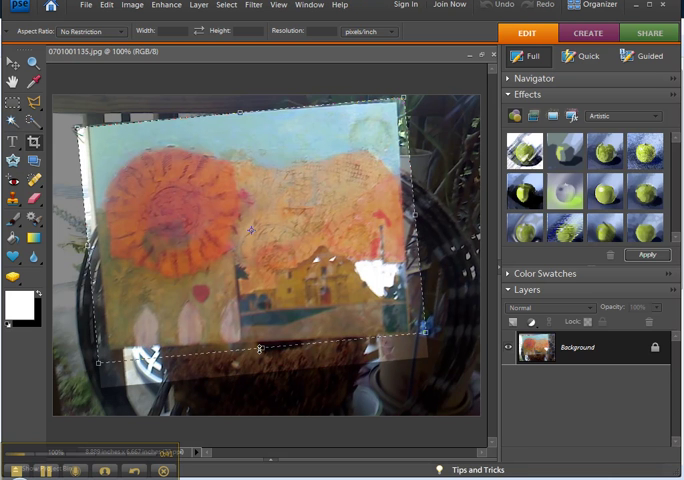
# Set the bottom crop edge at the painting's edge and commit the straightened crop
pyautogui.moveTo(259, 348); pyautogui.dragTo(259, 348)
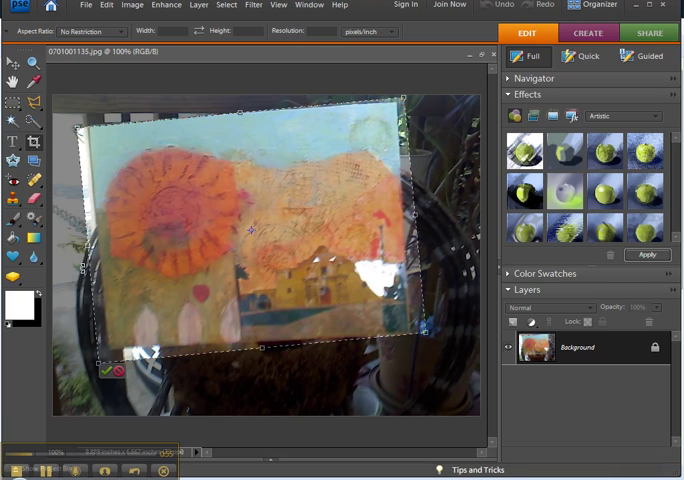
pyautogui.doubleClick(110, 376)
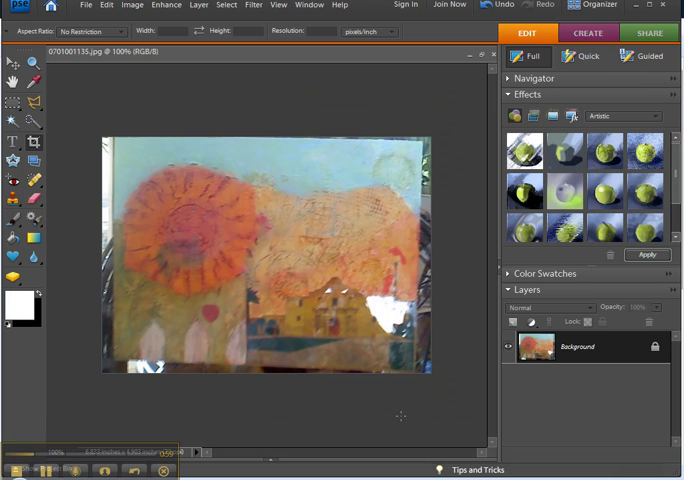